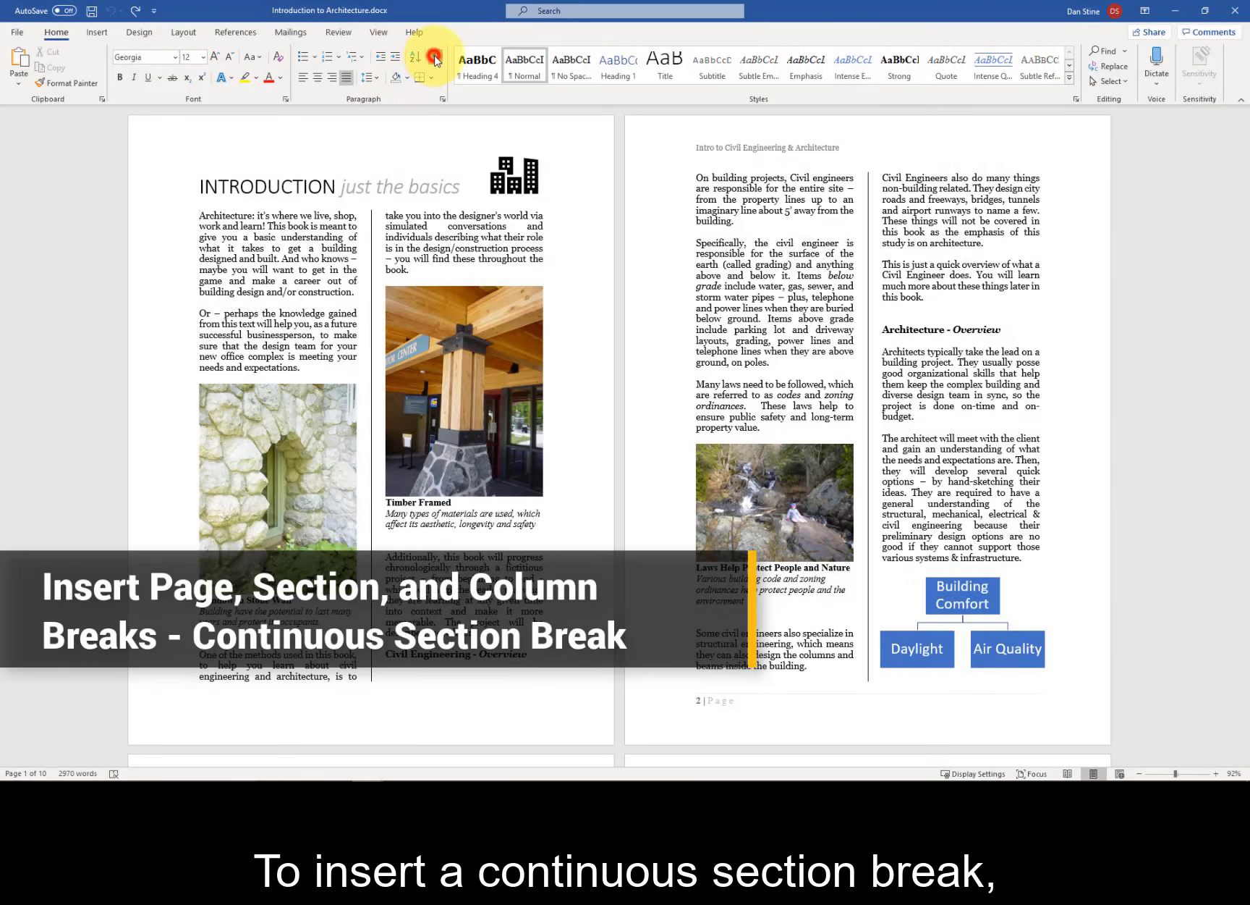
# Step: Show formatting marks and insert a continuous section break after the intro paragraph
pyautogui.click(436, 57)
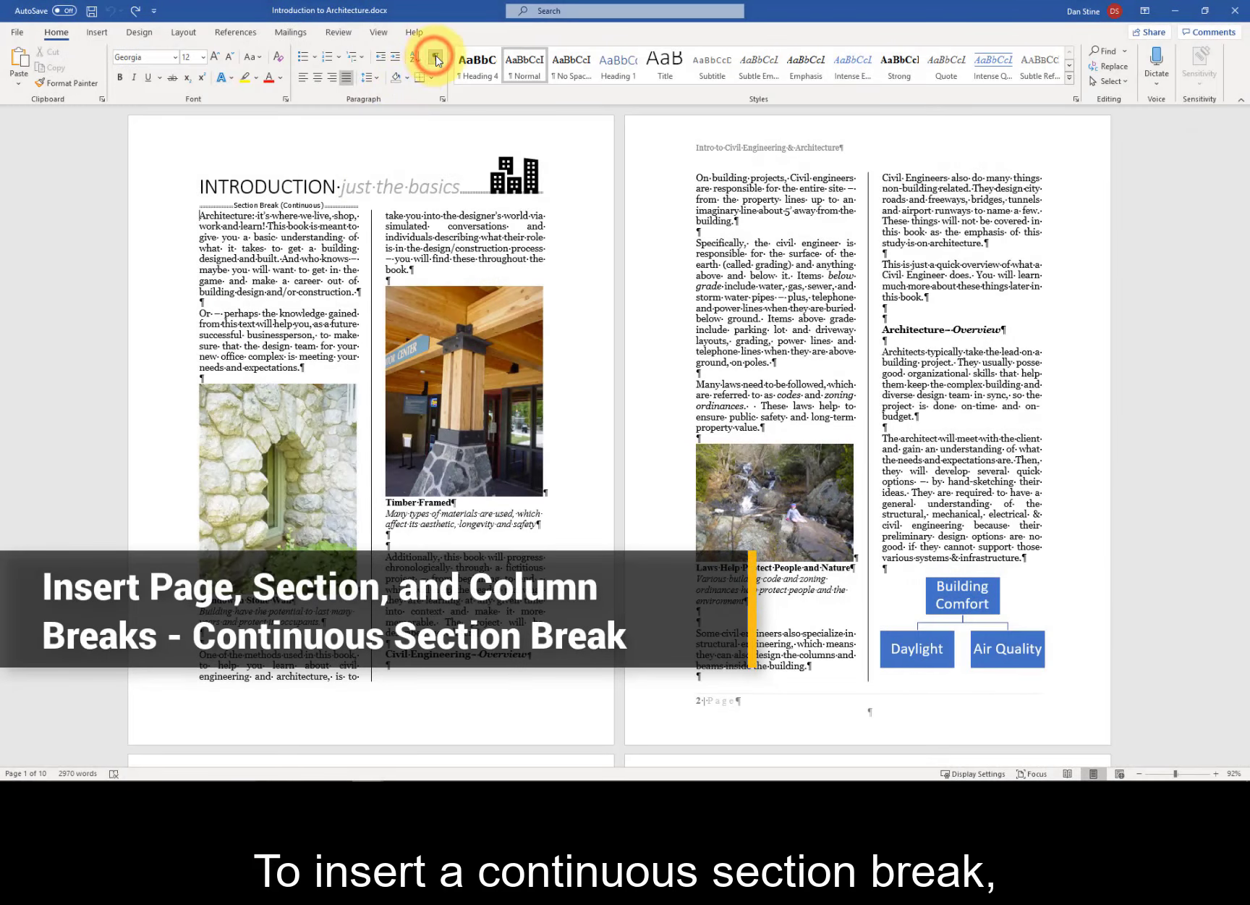
pyautogui.click(198, 313)
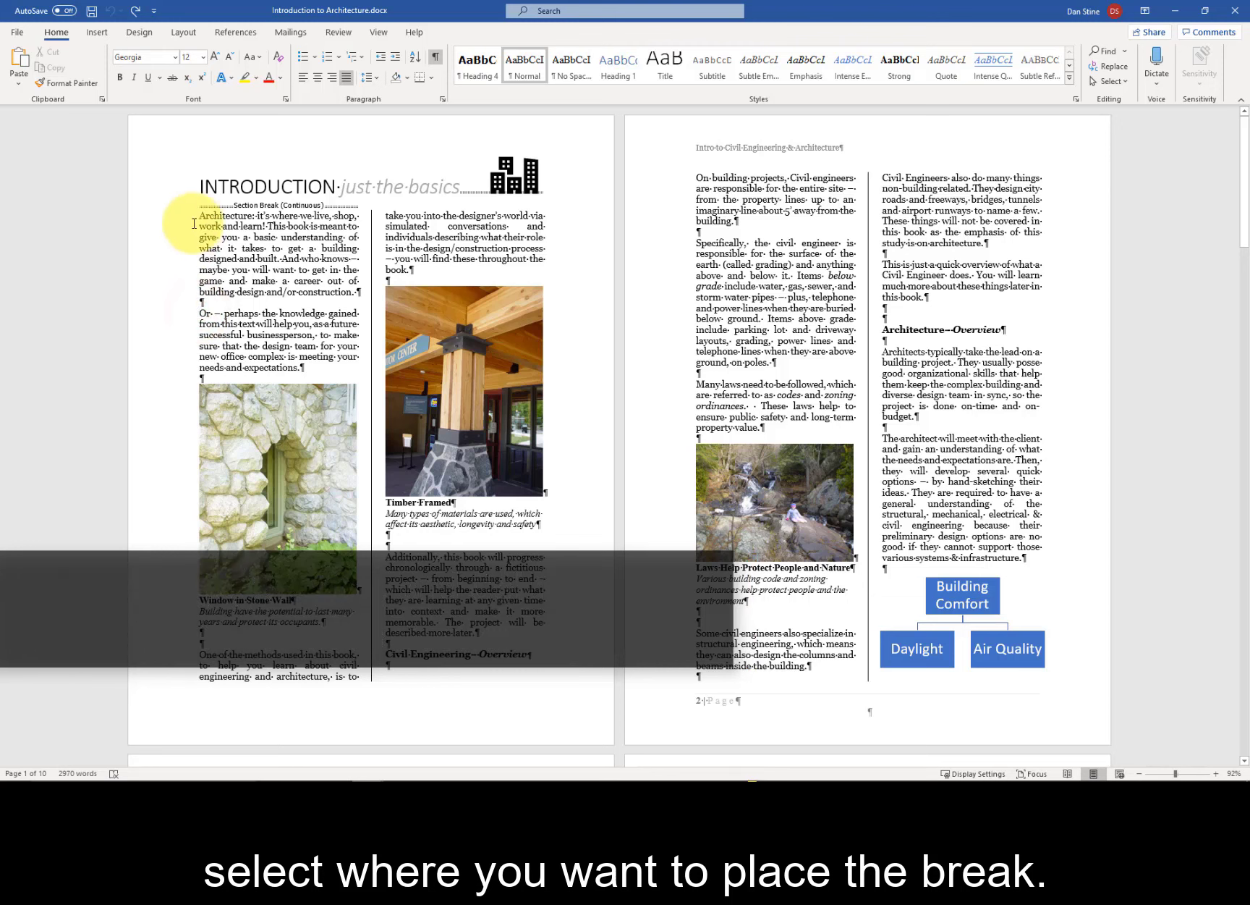
pyautogui.click(192, 33)
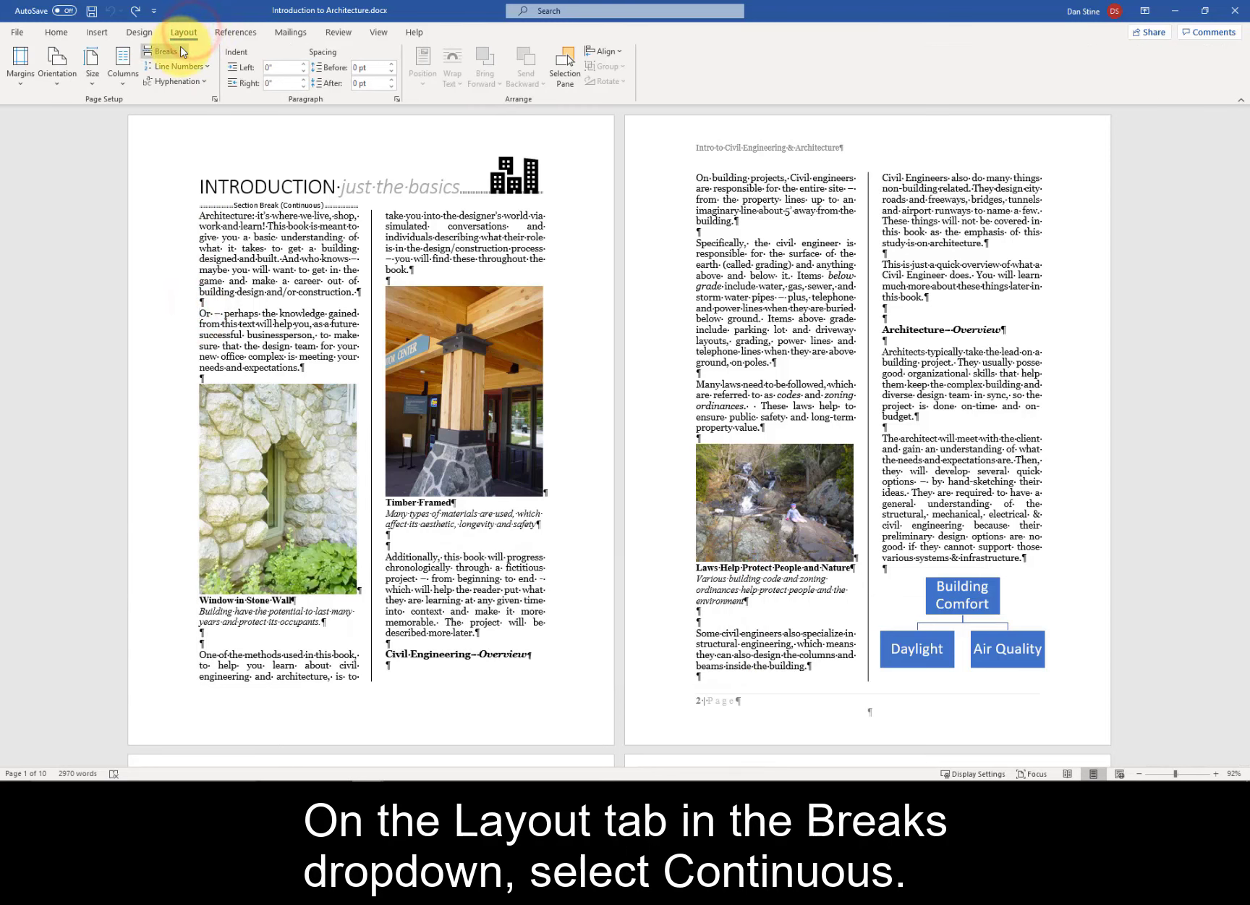
pyautogui.click(167, 51)
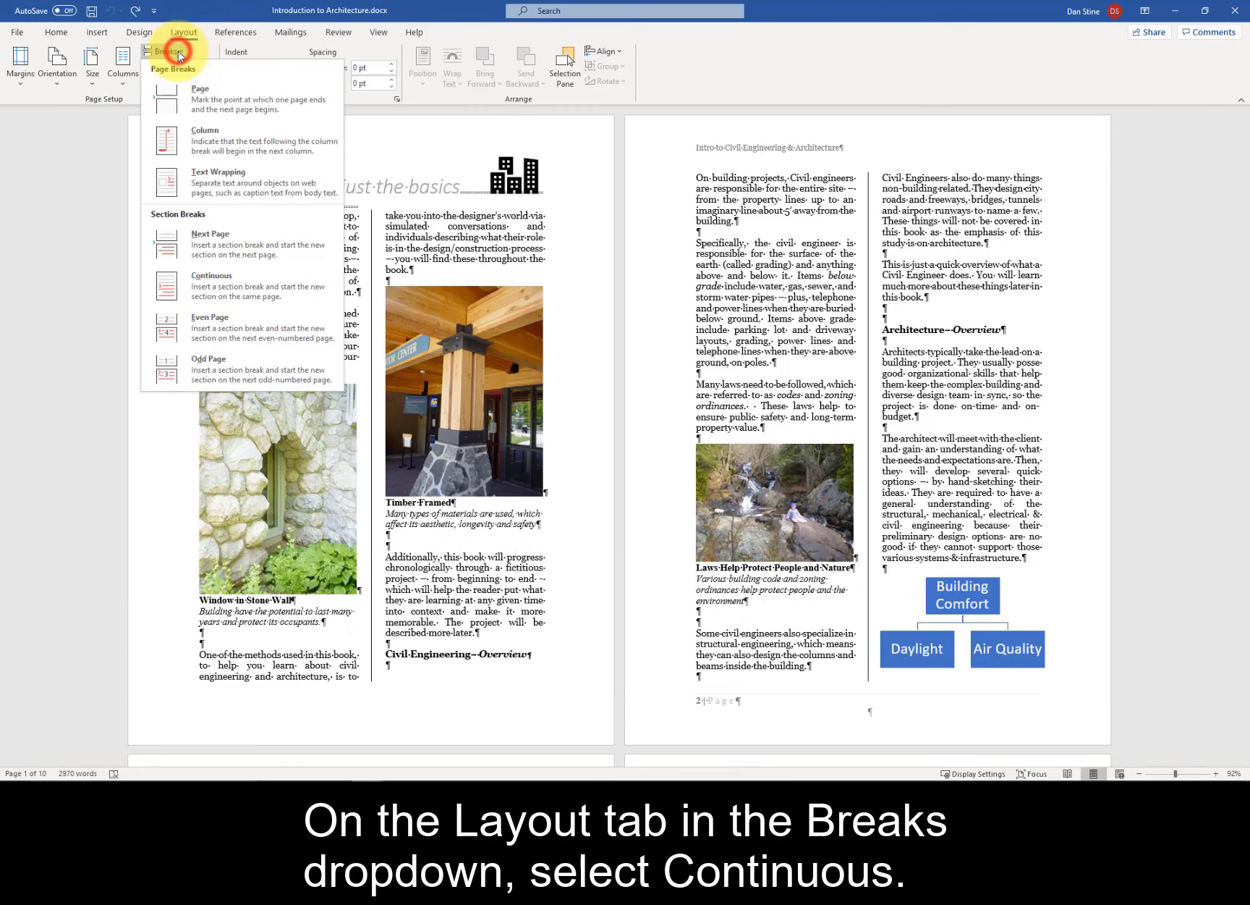
pyautogui.click(204, 280)
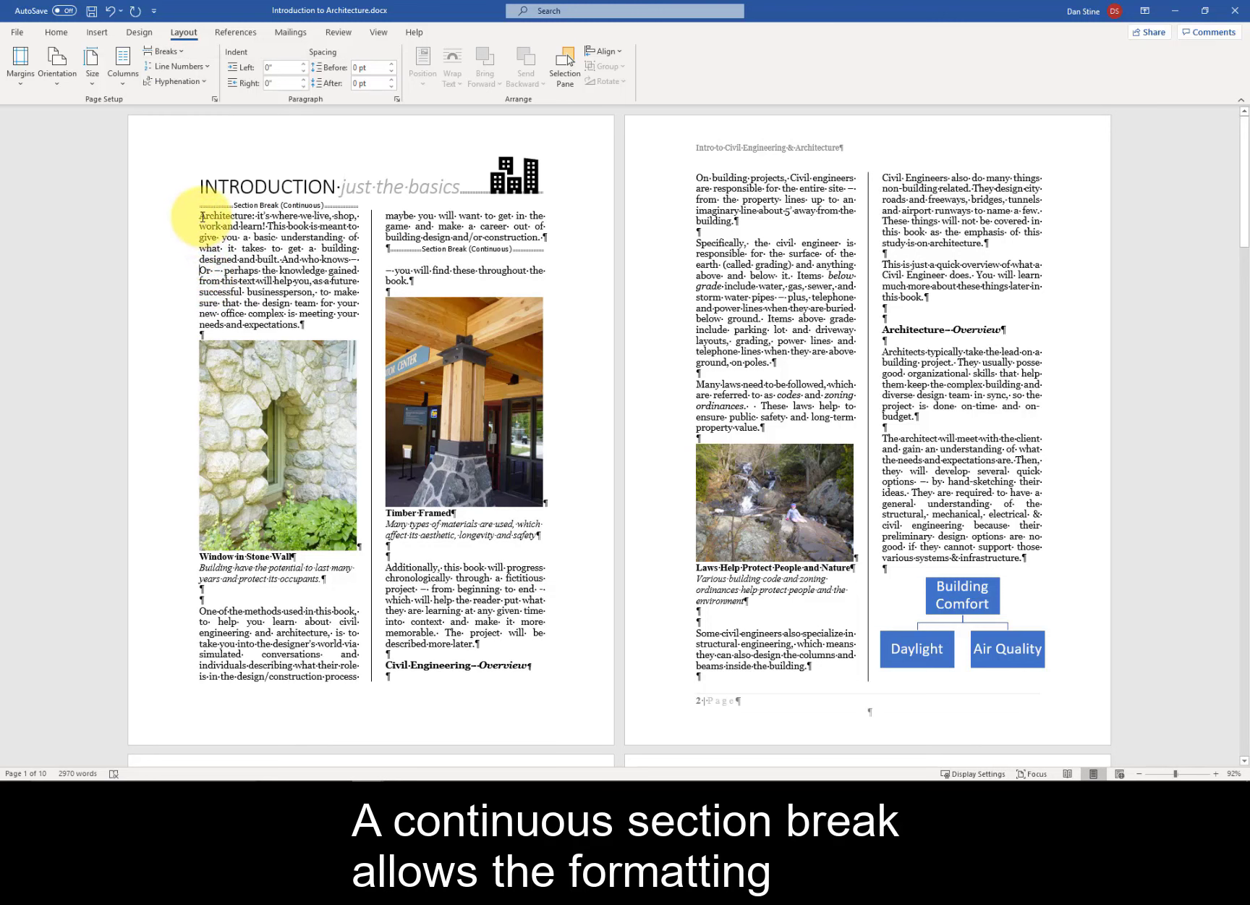
# Step: Make the intro paragraph from 'Architecture' to 'construction.' a single full-width column
pyautogui.moveTo(199, 216); pyautogui.dragTo(552, 238)
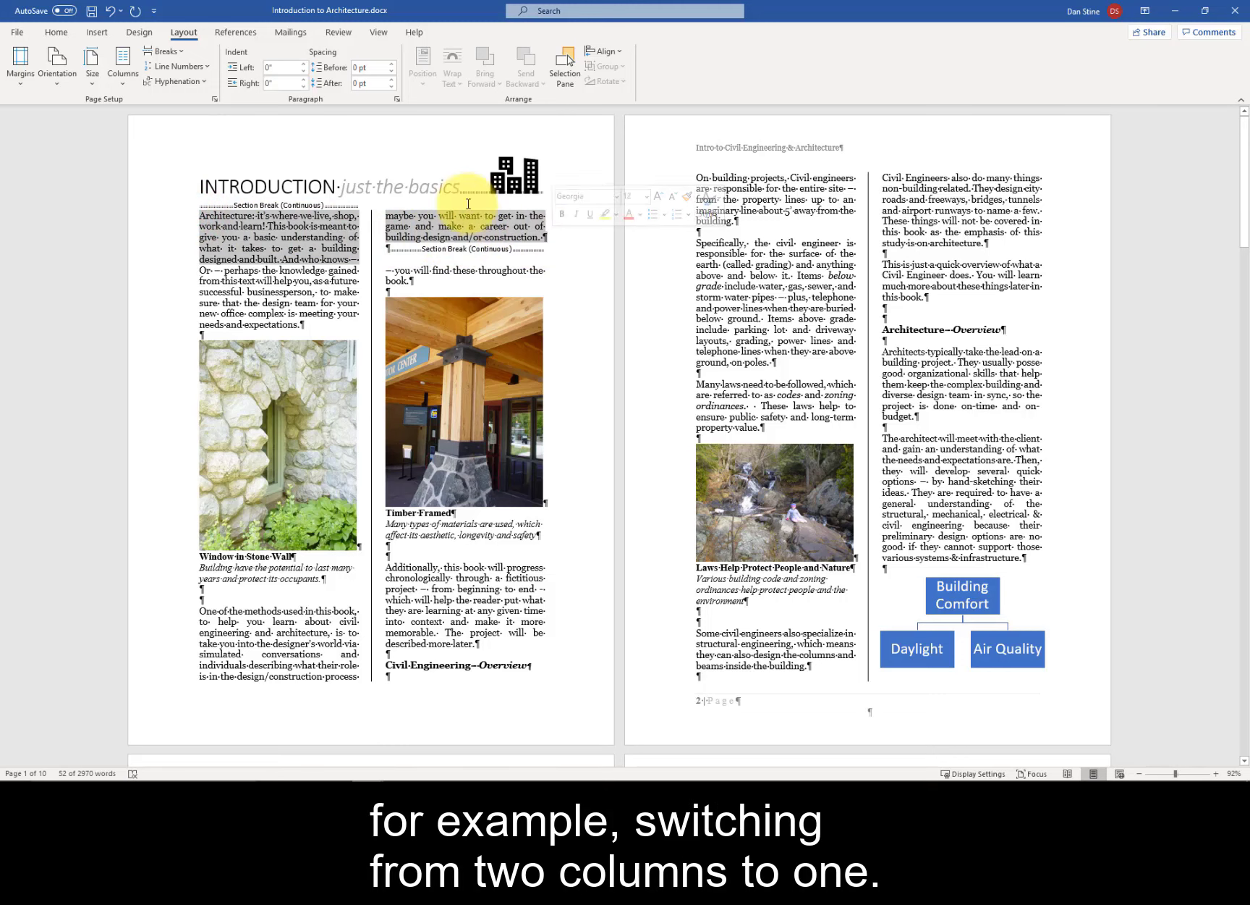
pyautogui.click(124, 69)
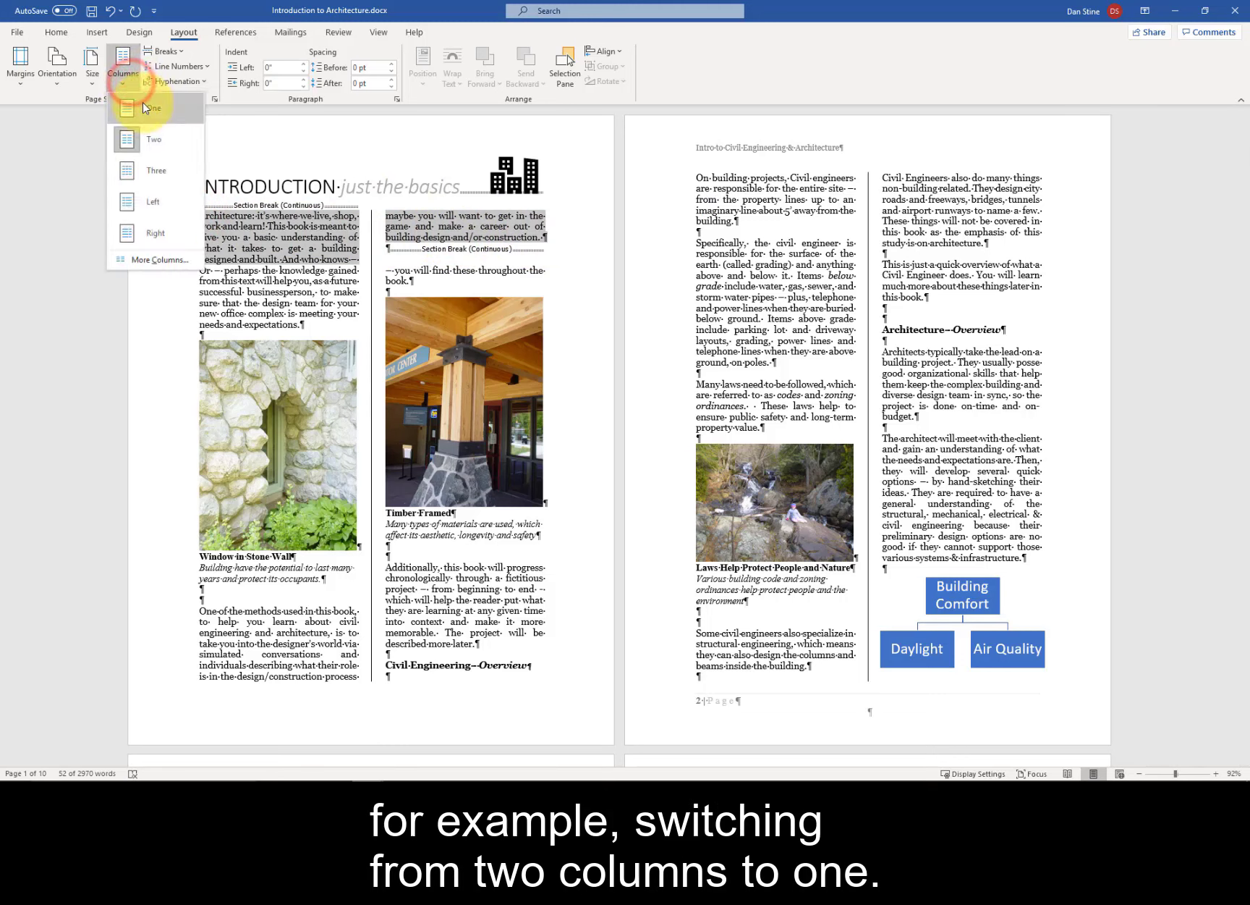
pyautogui.click(147, 107)
pyautogui.click(198, 254)
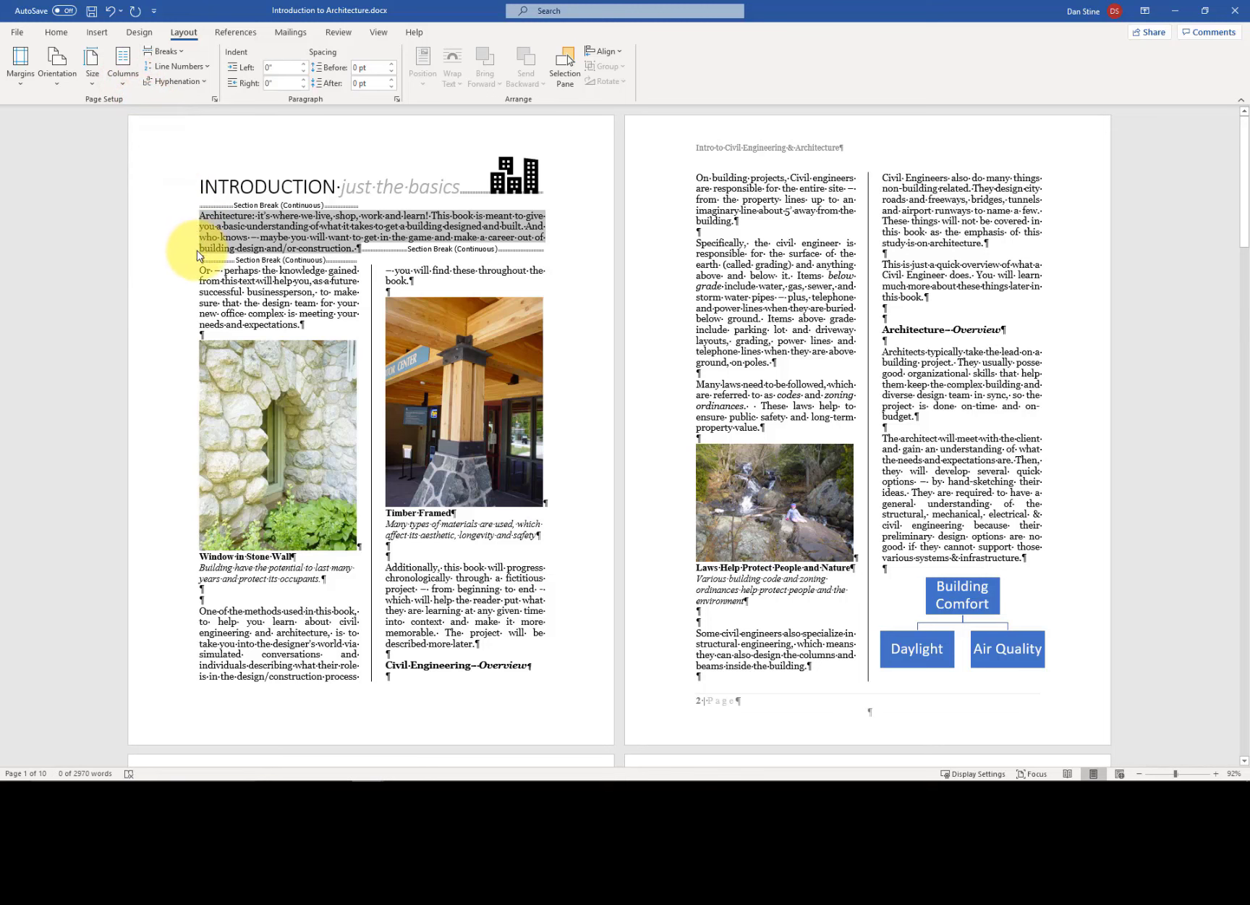
pyautogui.click(198, 266)
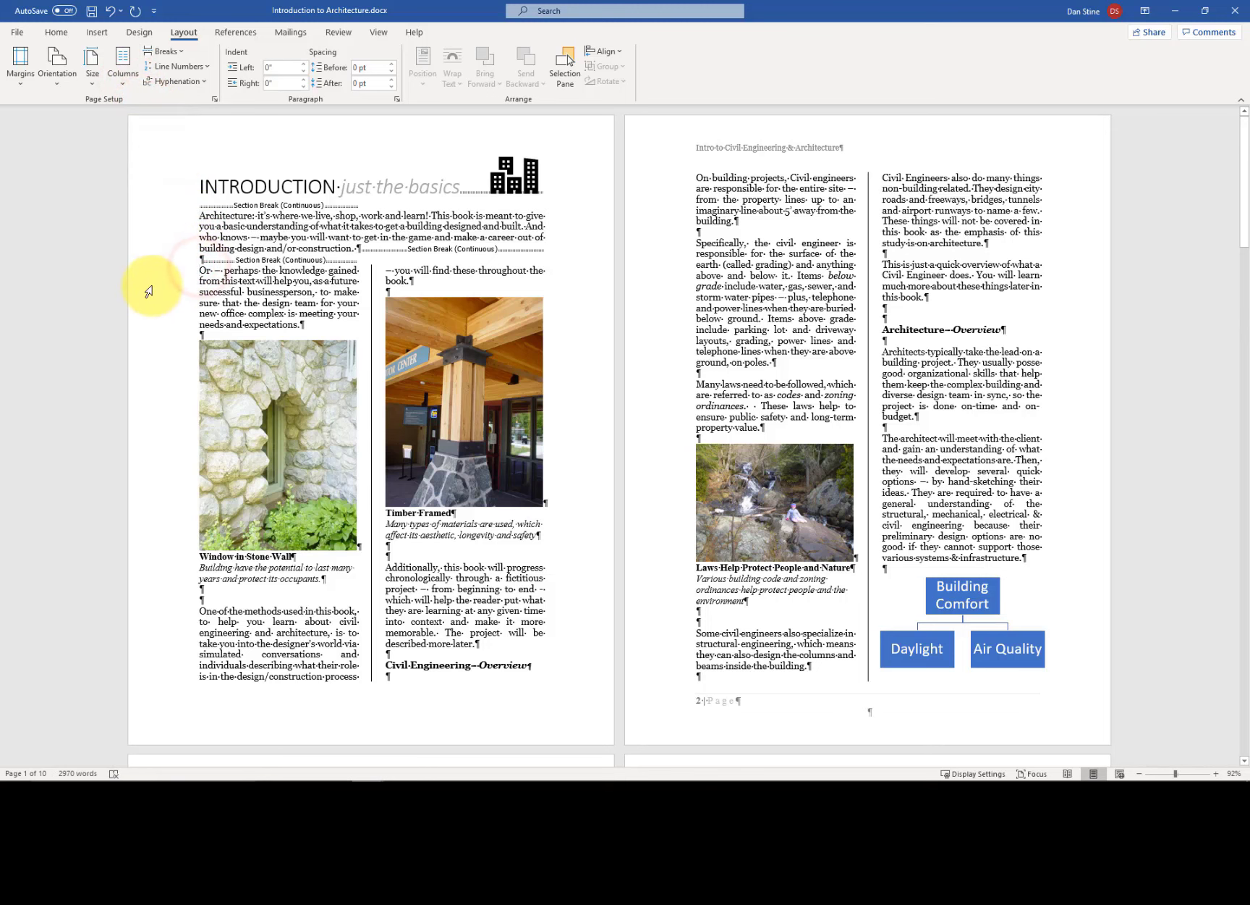
# Step: Add a blank line before the 'Or — perhaps' paragraph and hide formatting marks
pyautogui.press('Return')
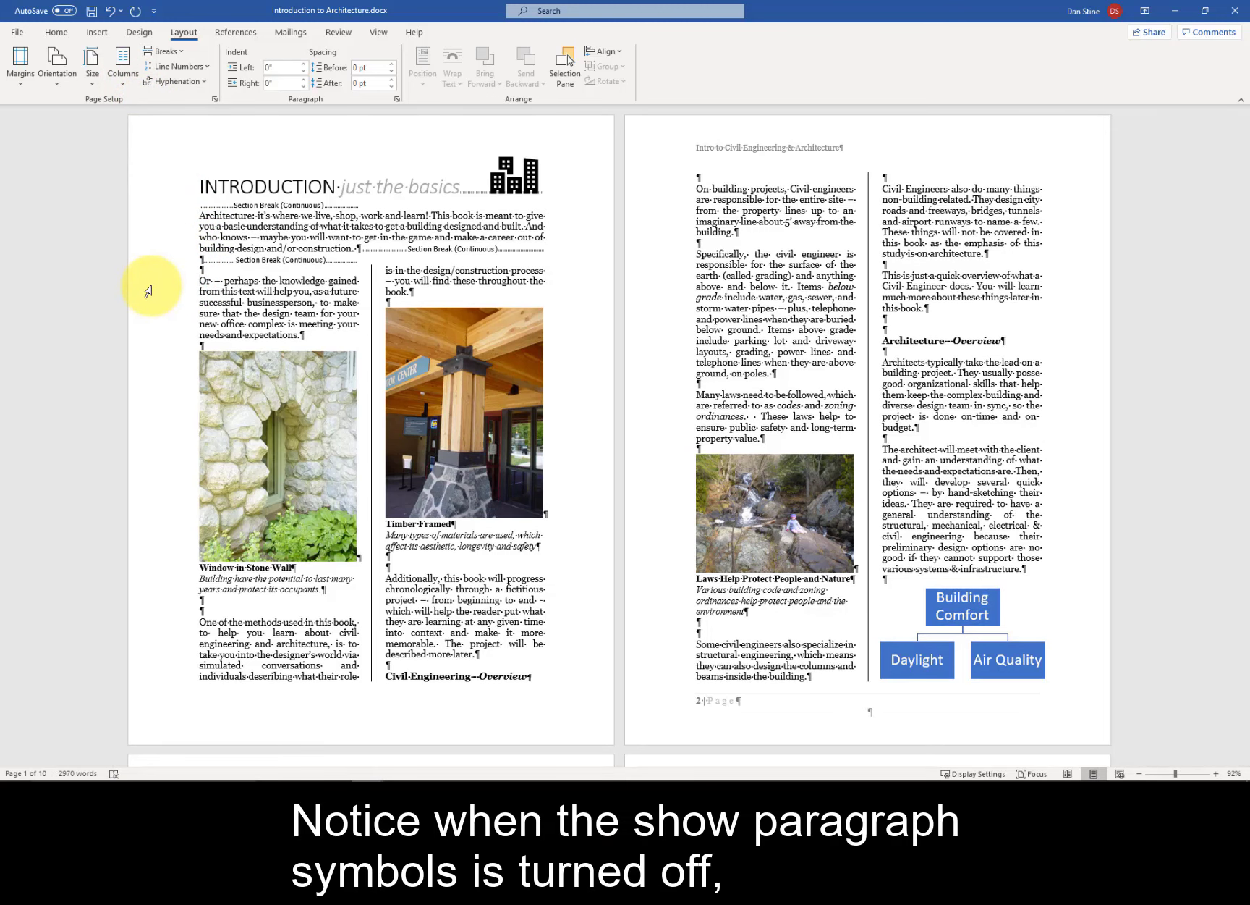
pyautogui.click(56, 31)
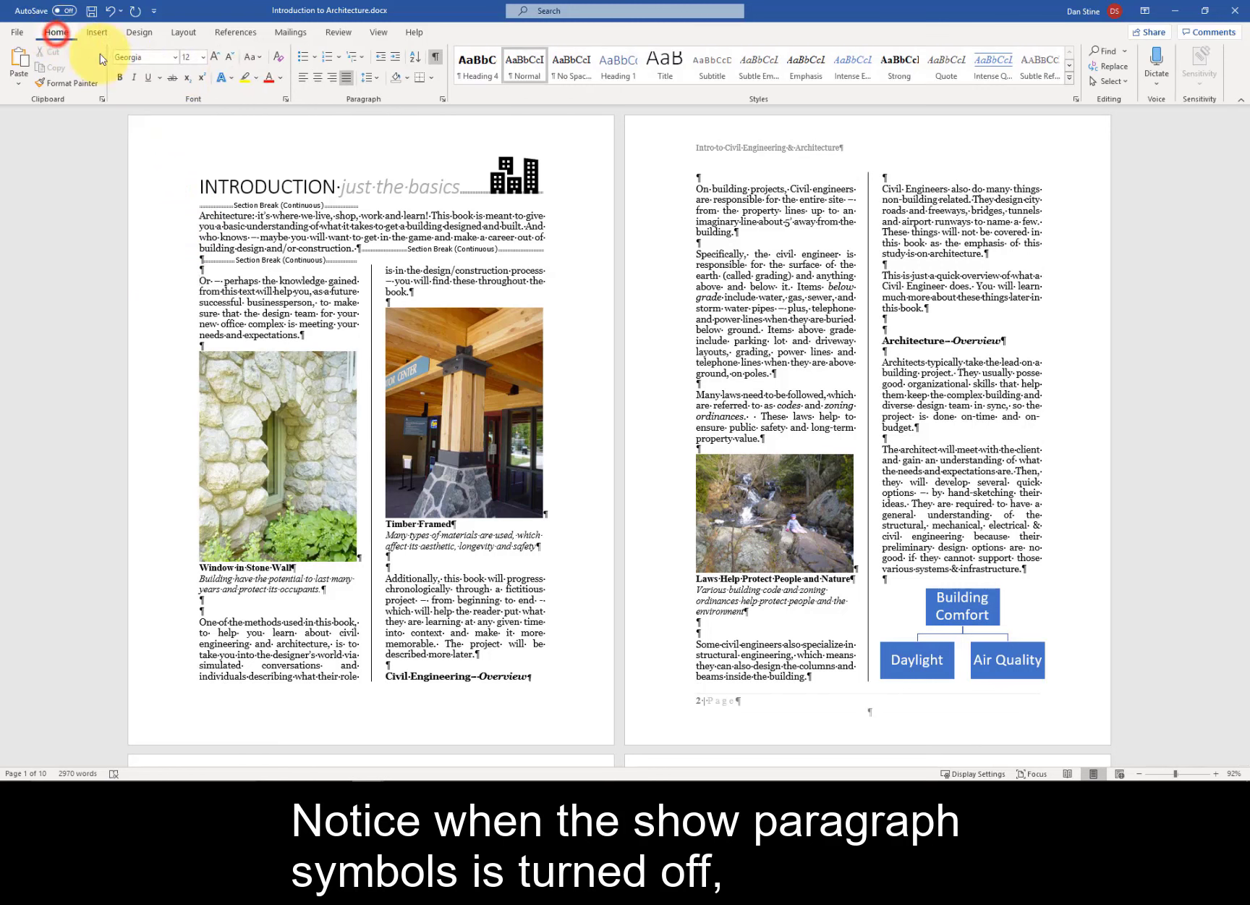
pyautogui.click(437, 61)
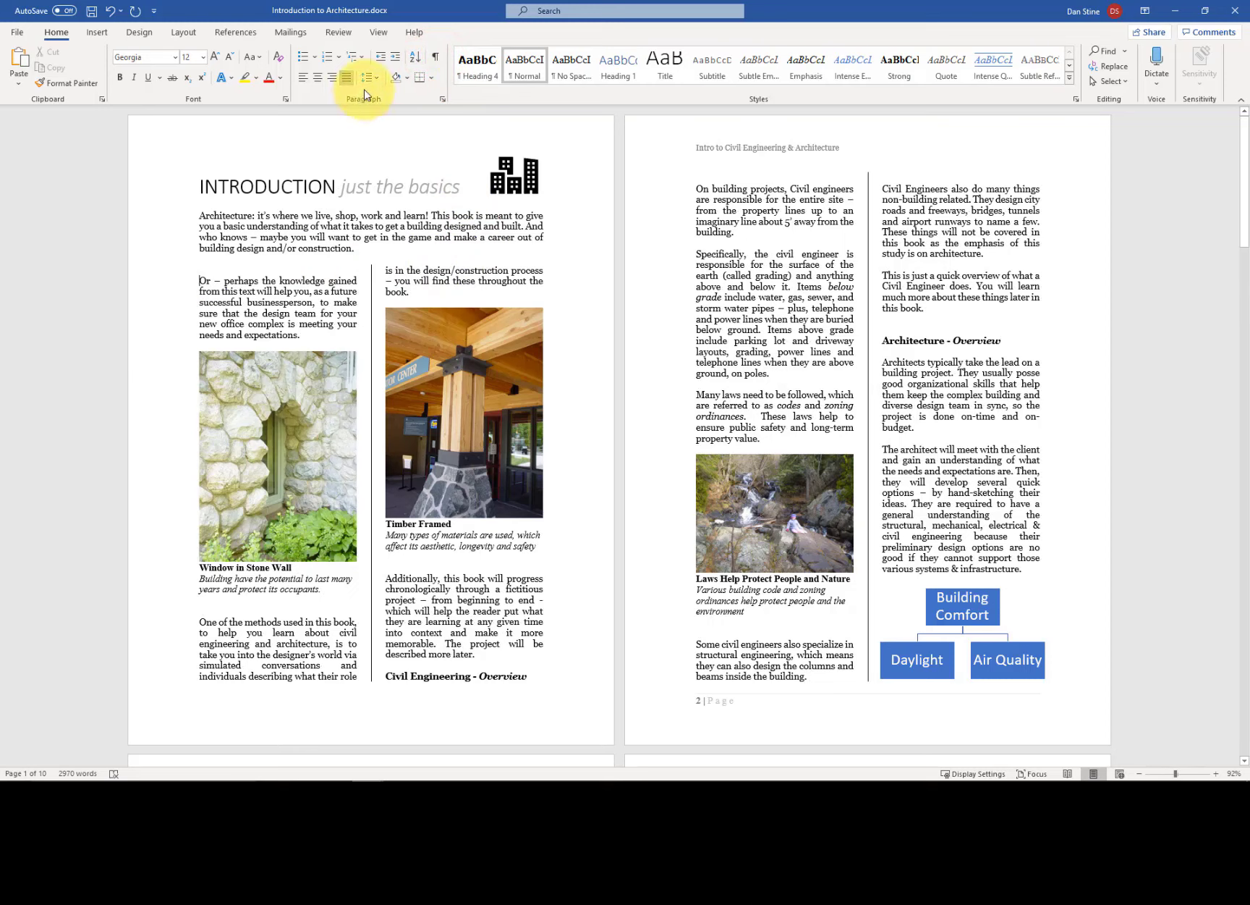
# Step: Delete the blank line and the section break after 'construction.', then hide formatting marks
pyautogui.click(433, 57)
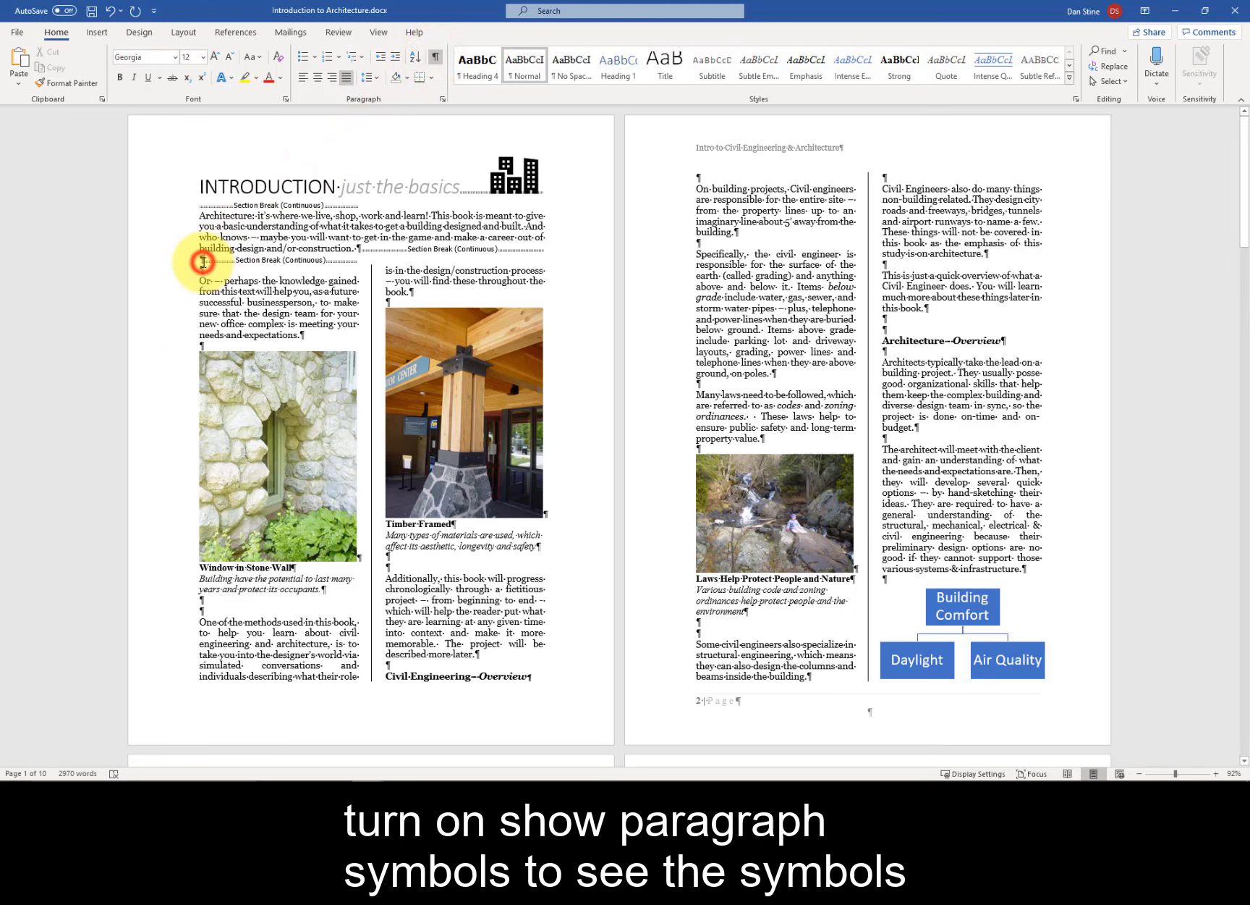
pyautogui.press('Delete')
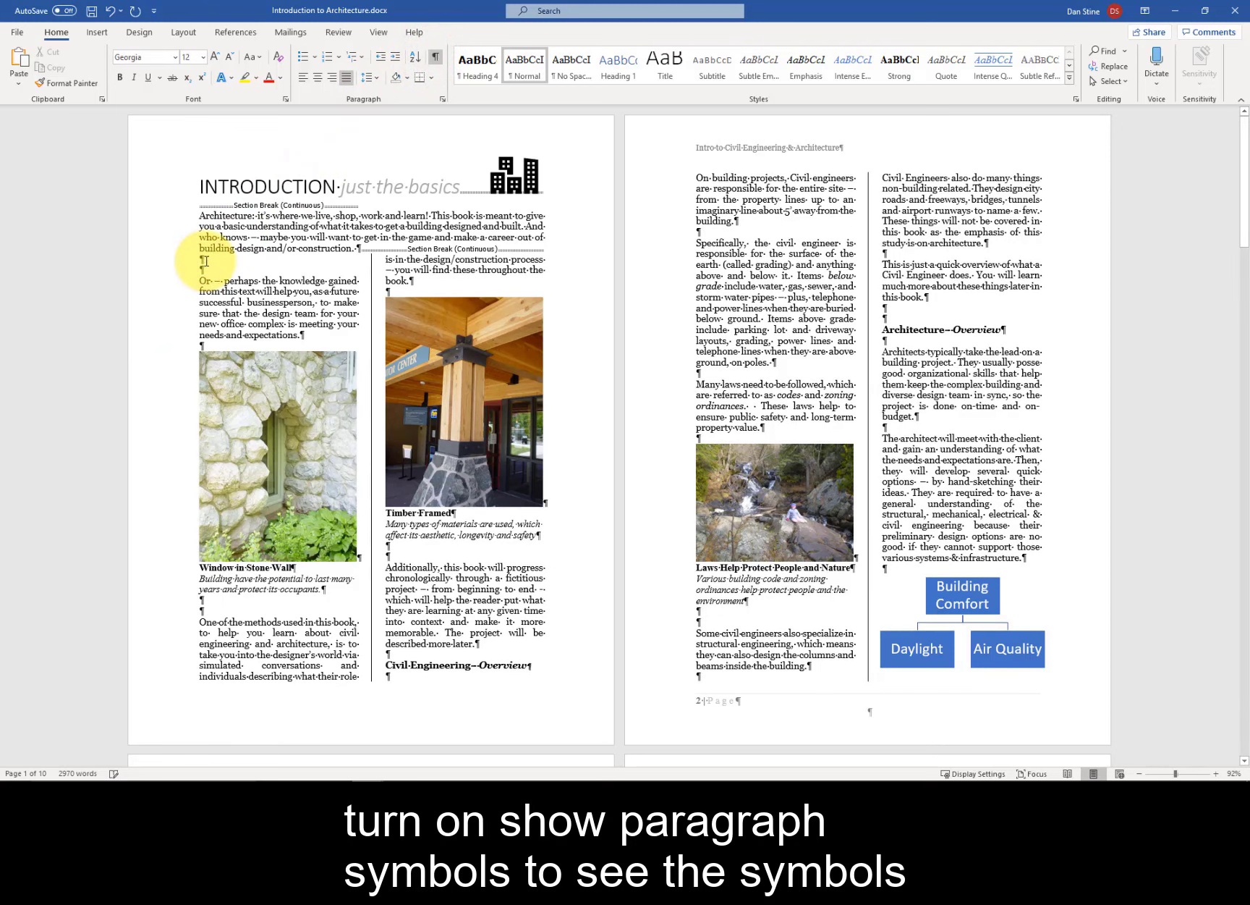
pyautogui.click(365, 249)
pyautogui.press('Delete')
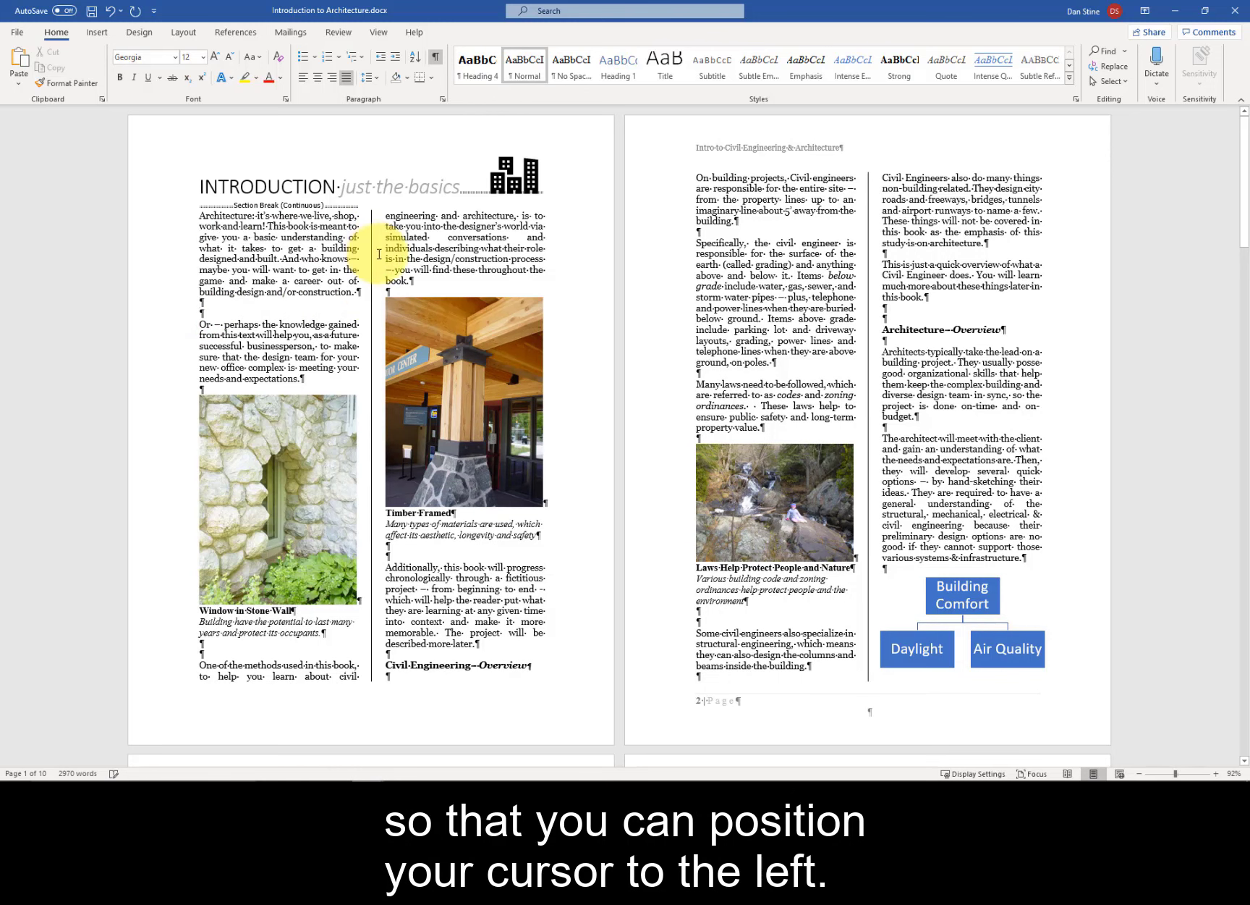
pyautogui.click(198, 214)
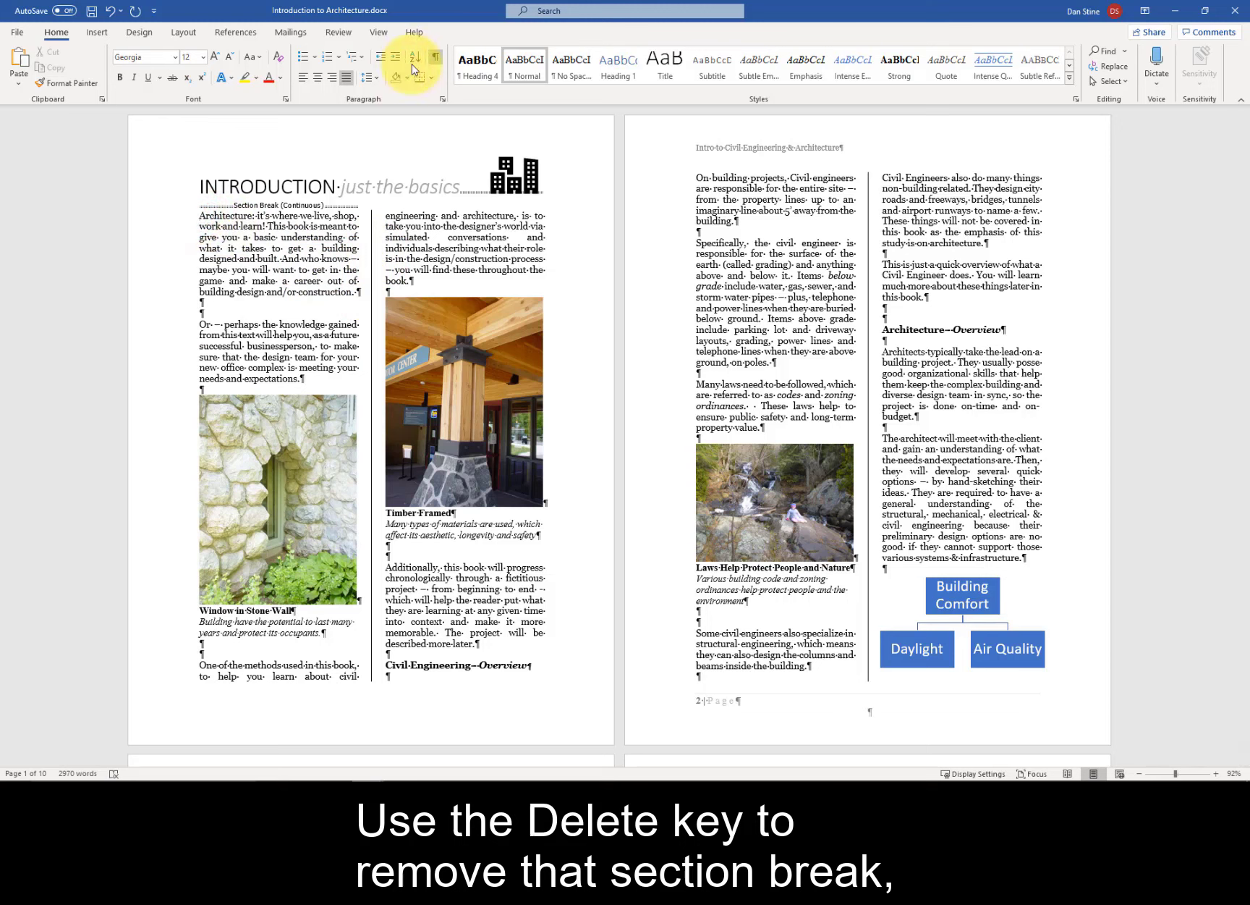
pyautogui.click(436, 56)
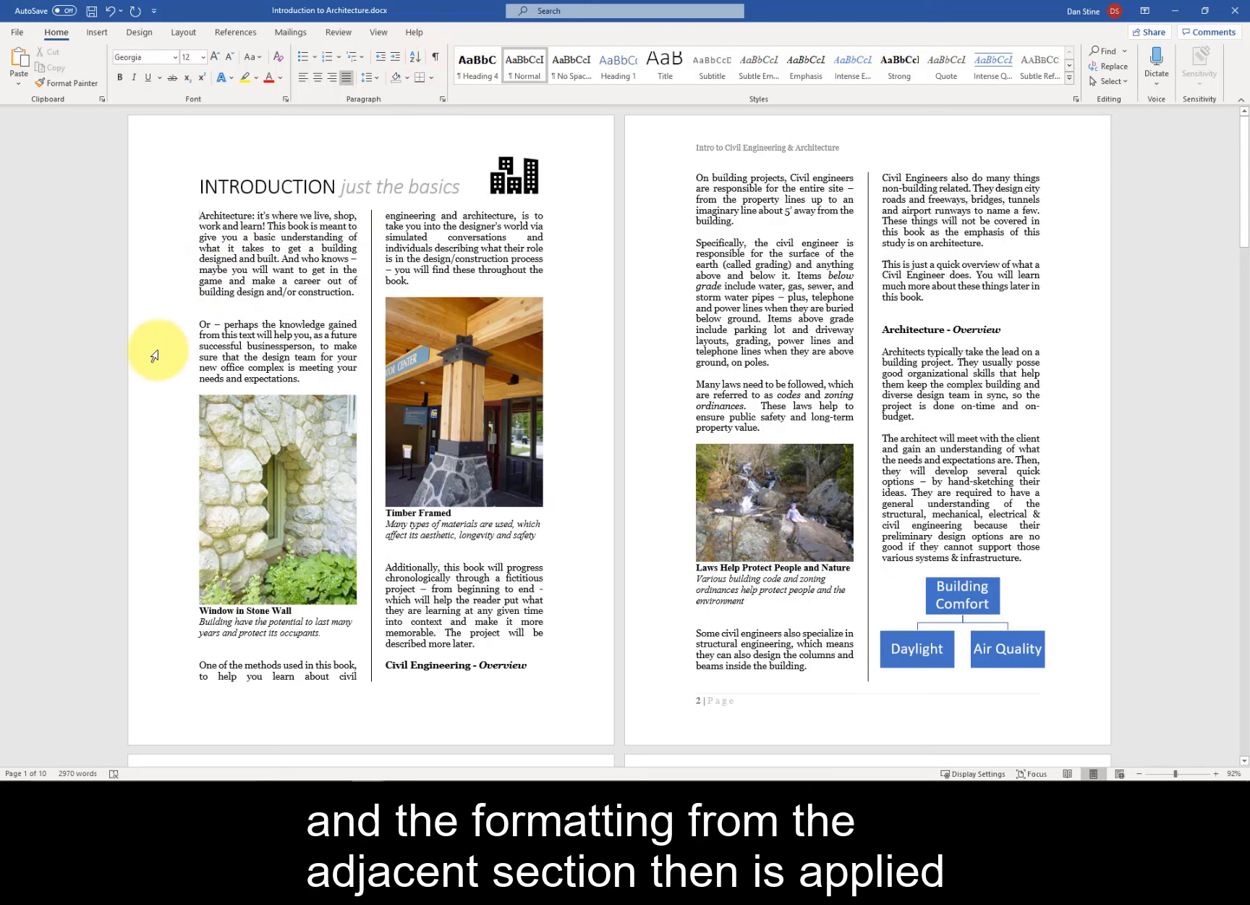